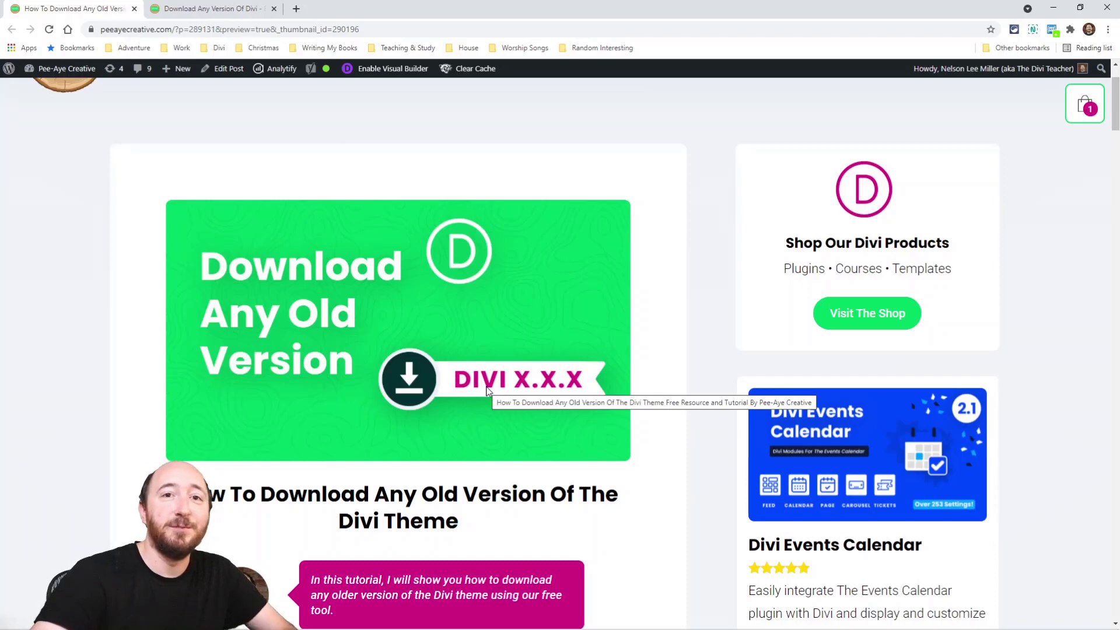
pyautogui.scroll(-2, 487, 391)
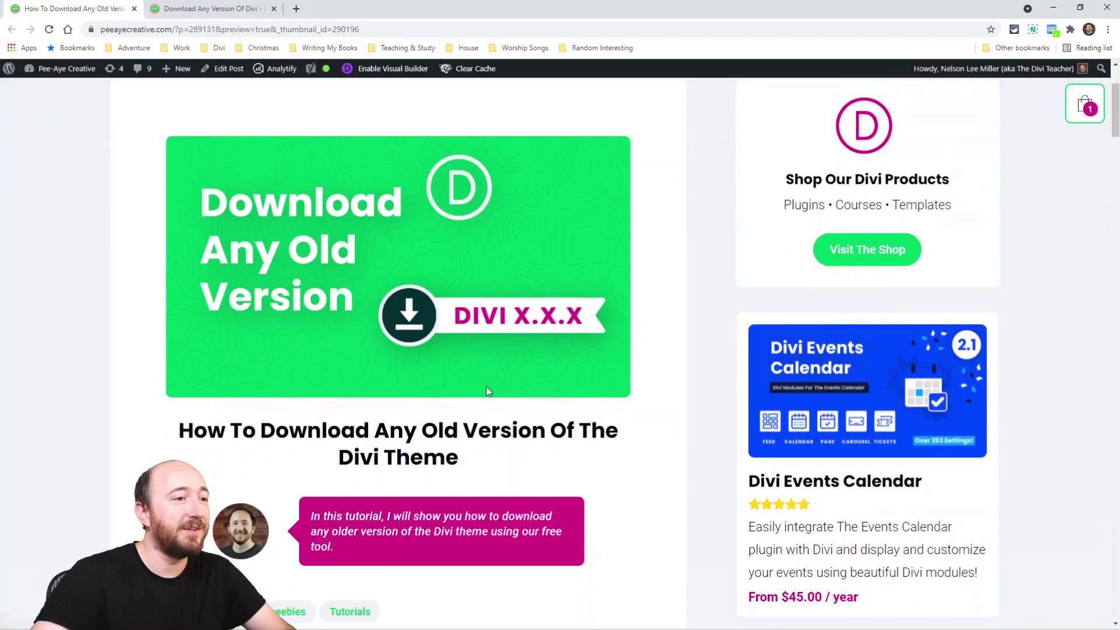
pyautogui.scroll(-1, 488, 390)
pyautogui.scroll(-2, 487, 391)
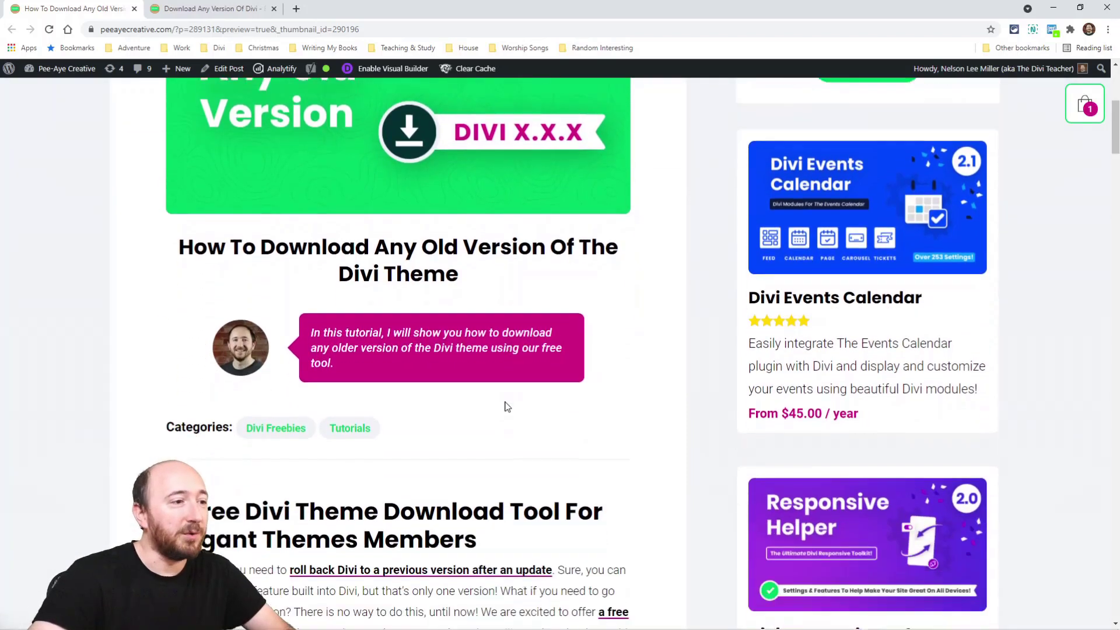
pyautogui.scroll(-2, 487, 391)
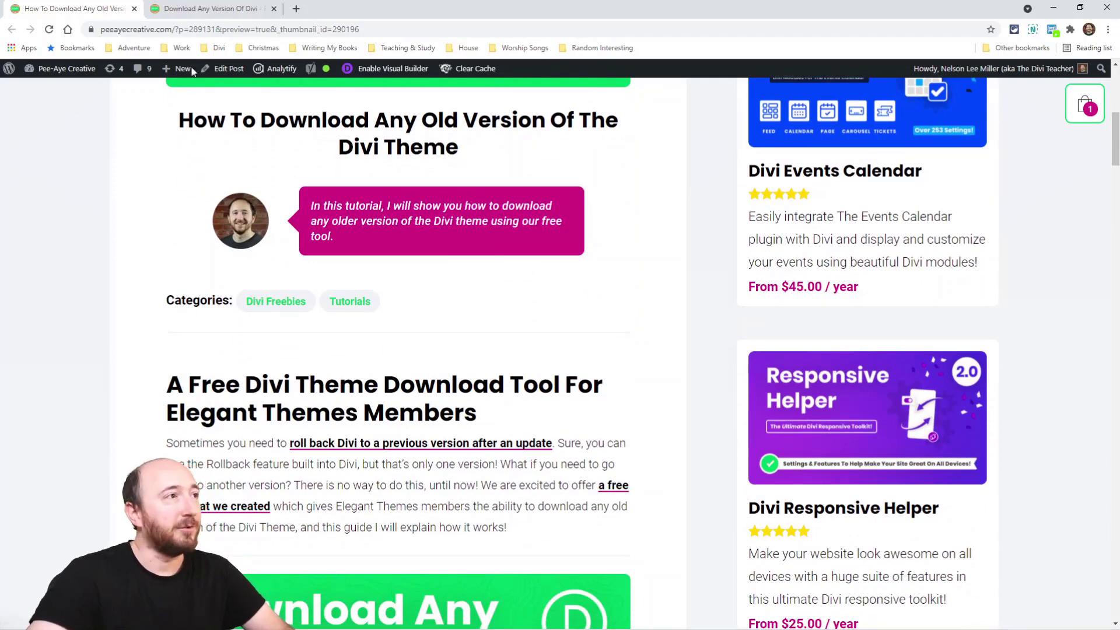
# On the 'Download Any Version Of Divi' tab, choose version 4.7.4 in the Version Number list.
pyautogui.click(188, 10)
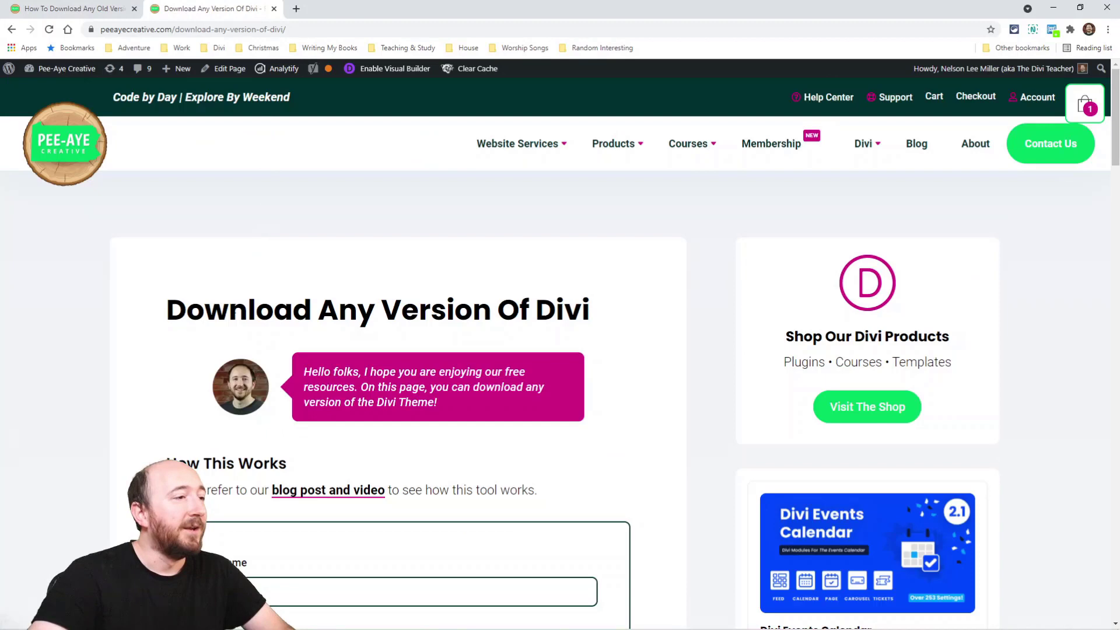
pyautogui.scroll(-3, 202, 345)
pyautogui.scroll(-1, 152, 341)
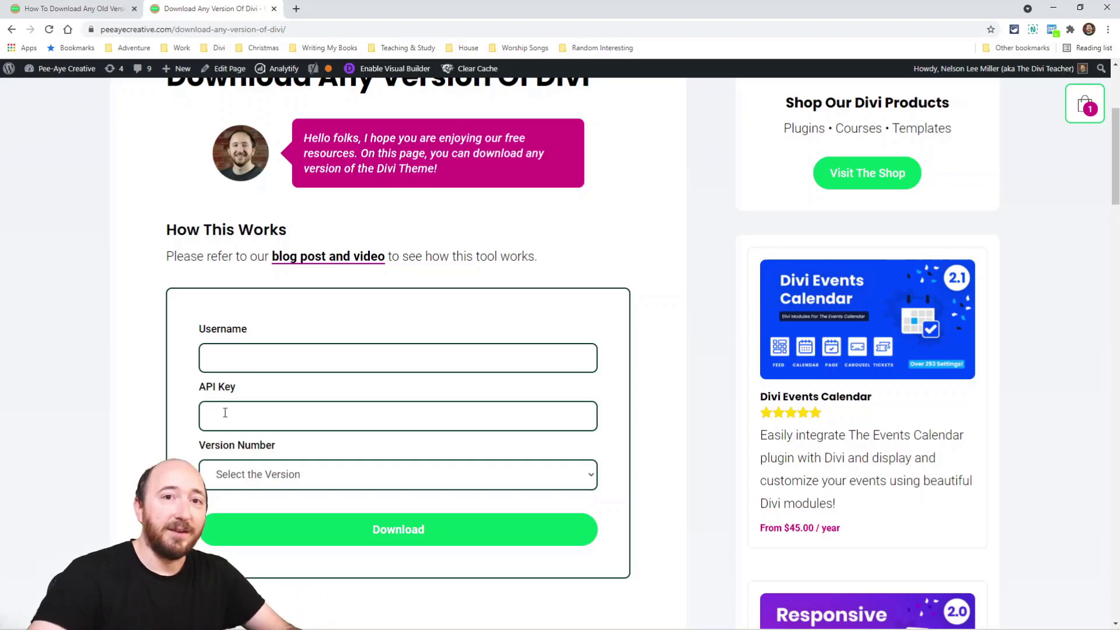
pyautogui.click(254, 474)
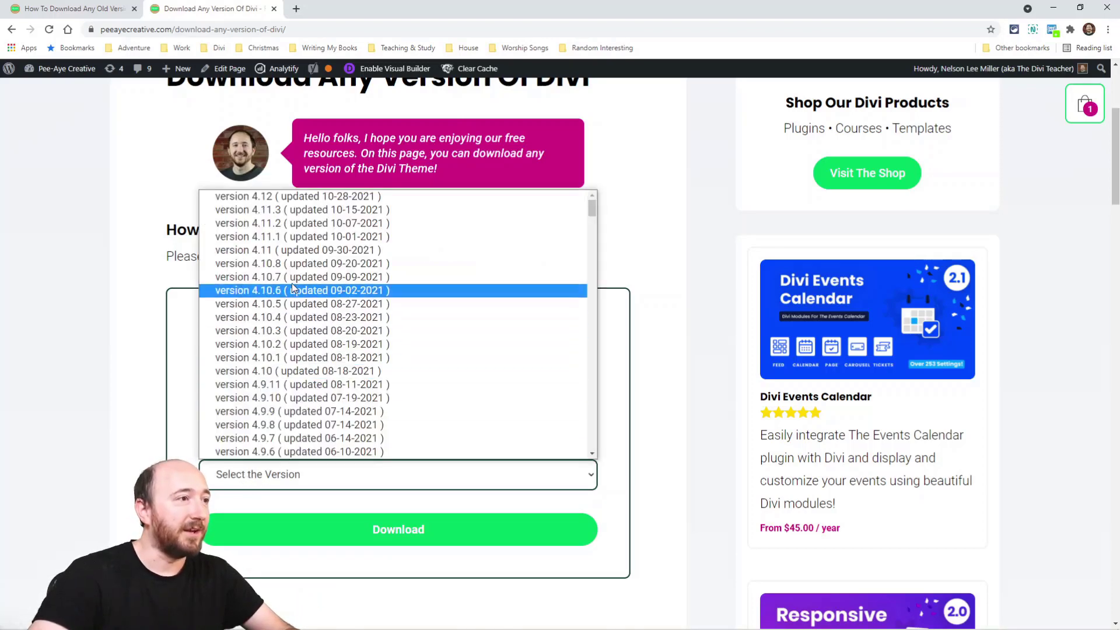
pyautogui.scroll(-5, 284, 272)
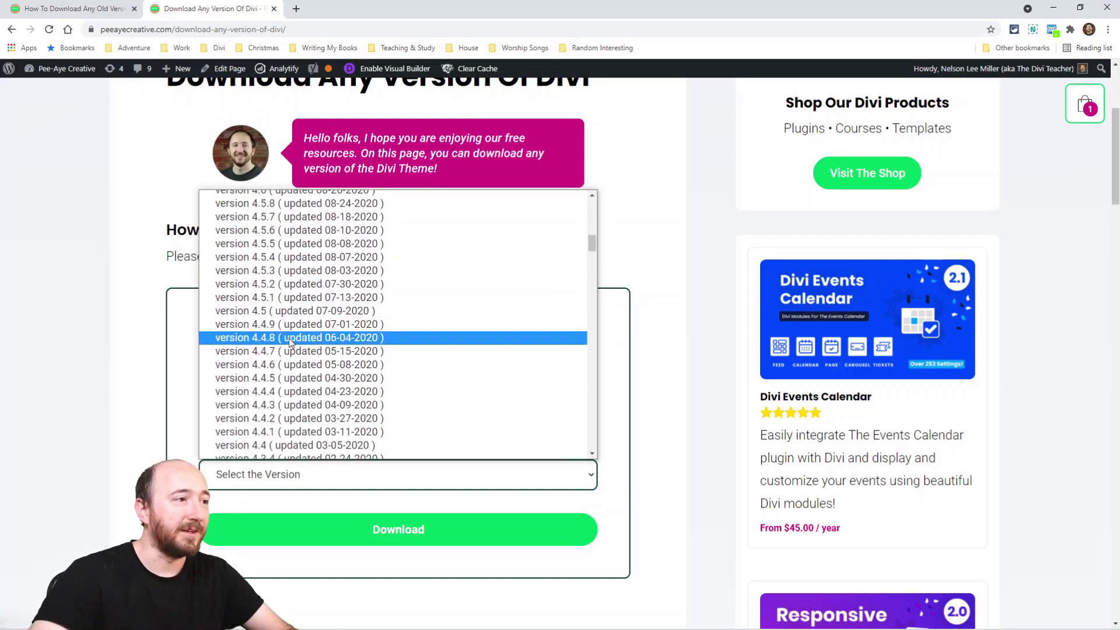
pyautogui.scroll(-5, 289, 338)
pyautogui.scroll(3, 288, 341)
pyautogui.click(289, 342)
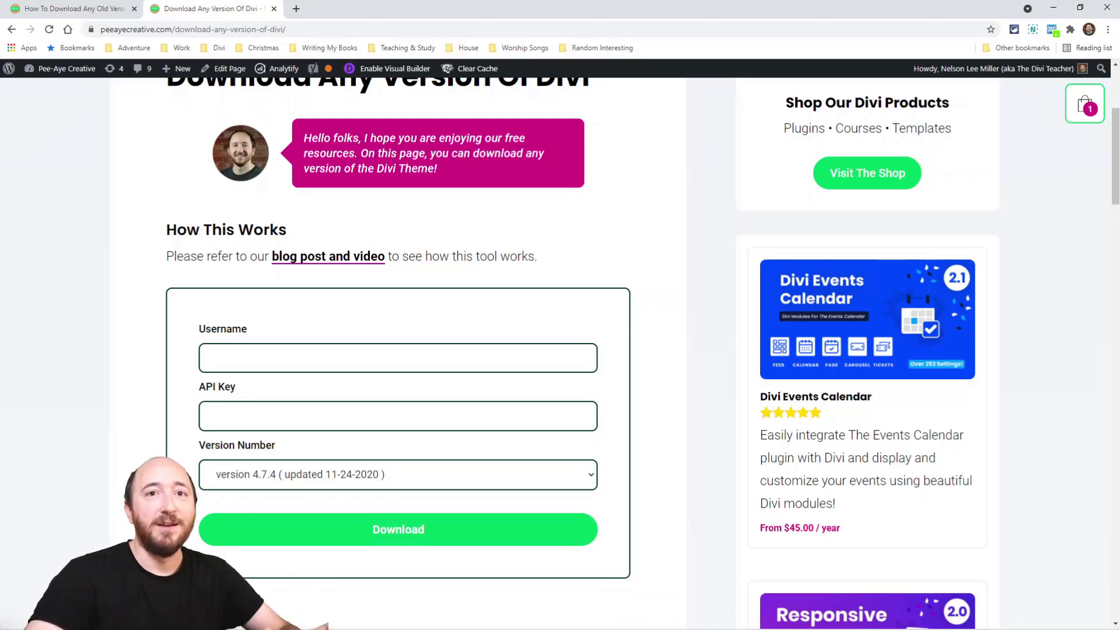
pyautogui.scroll(2, 160, 428)
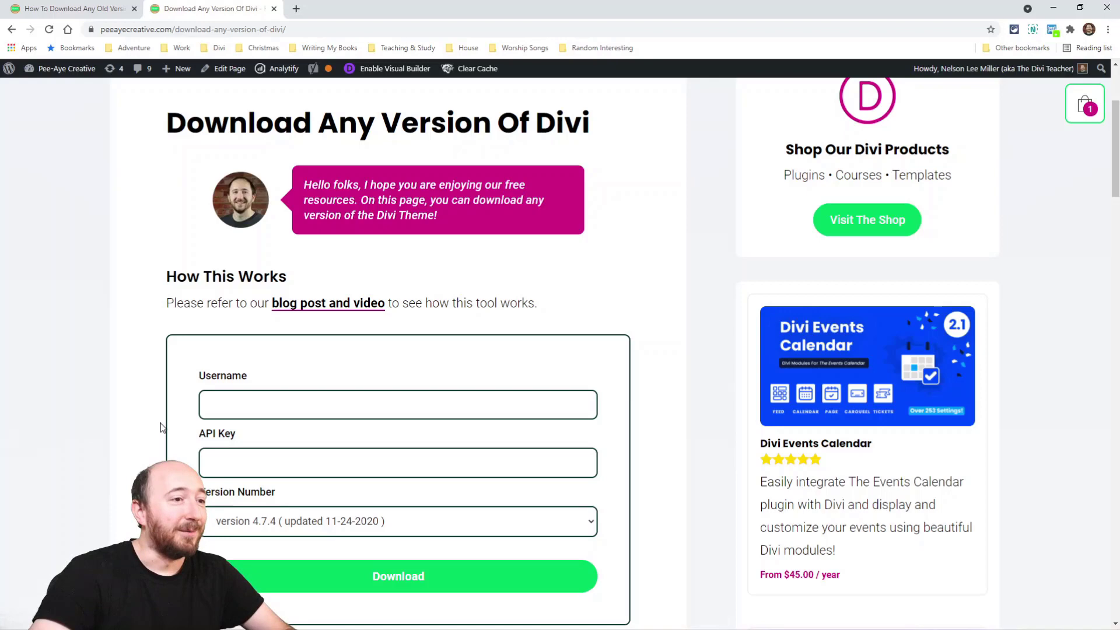
# Return to the 'How To Download Any Old Version' tutorial tab.
pyautogui.click(37, 9)
pyautogui.scroll(-8, 118, 329)
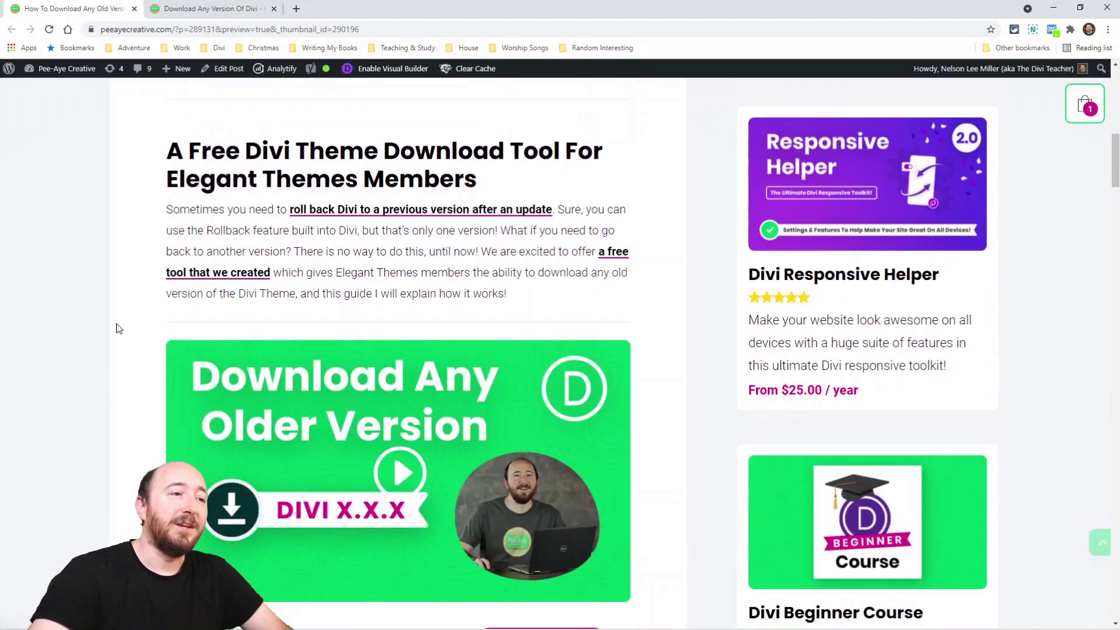
pyautogui.scroll(-3, 118, 328)
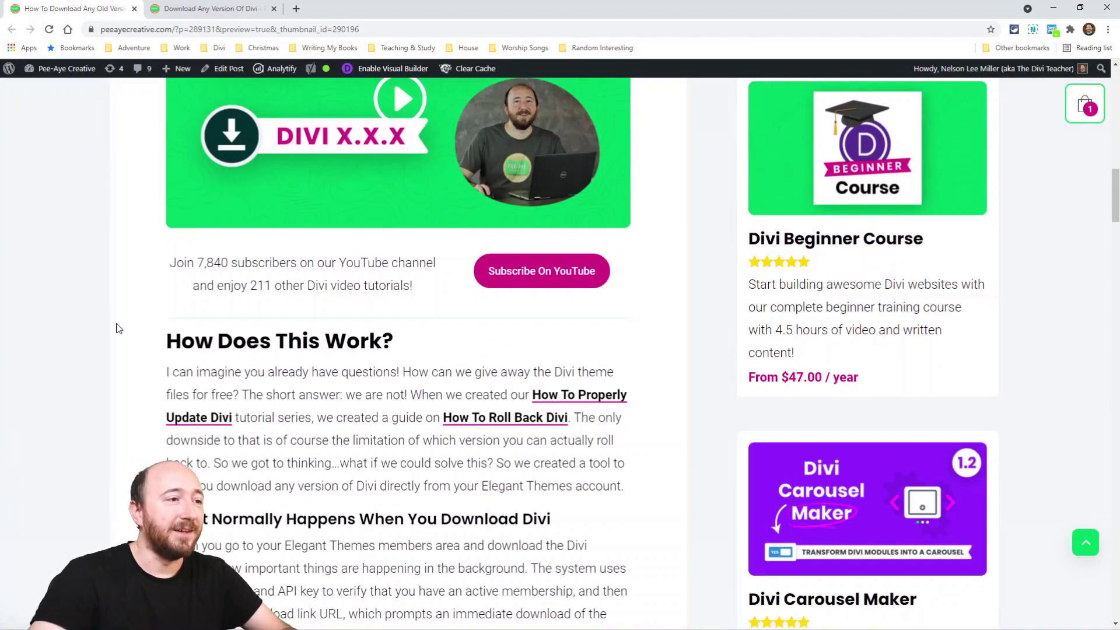
pyautogui.scroll(-1, 118, 329)
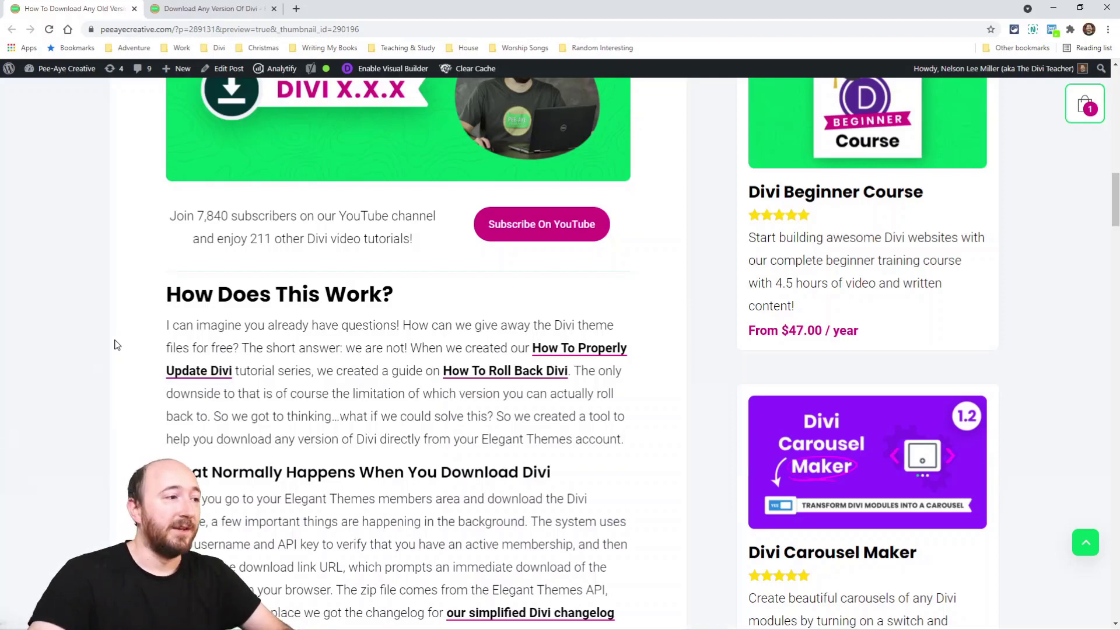
pyautogui.scroll(-3, 122, 342)
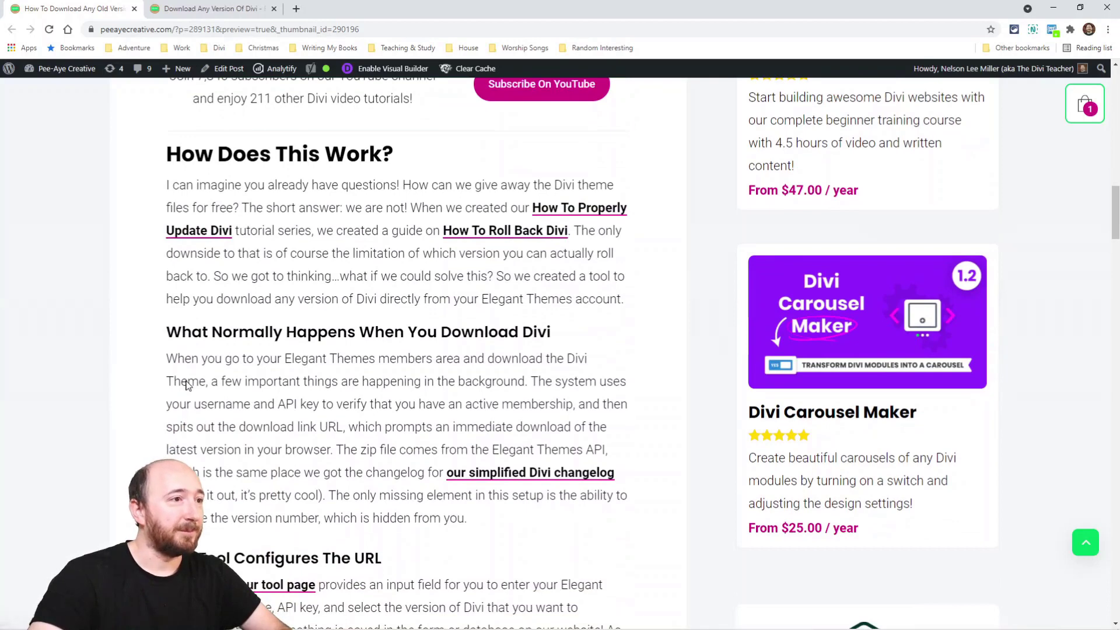
pyautogui.scroll(-2, 186, 385)
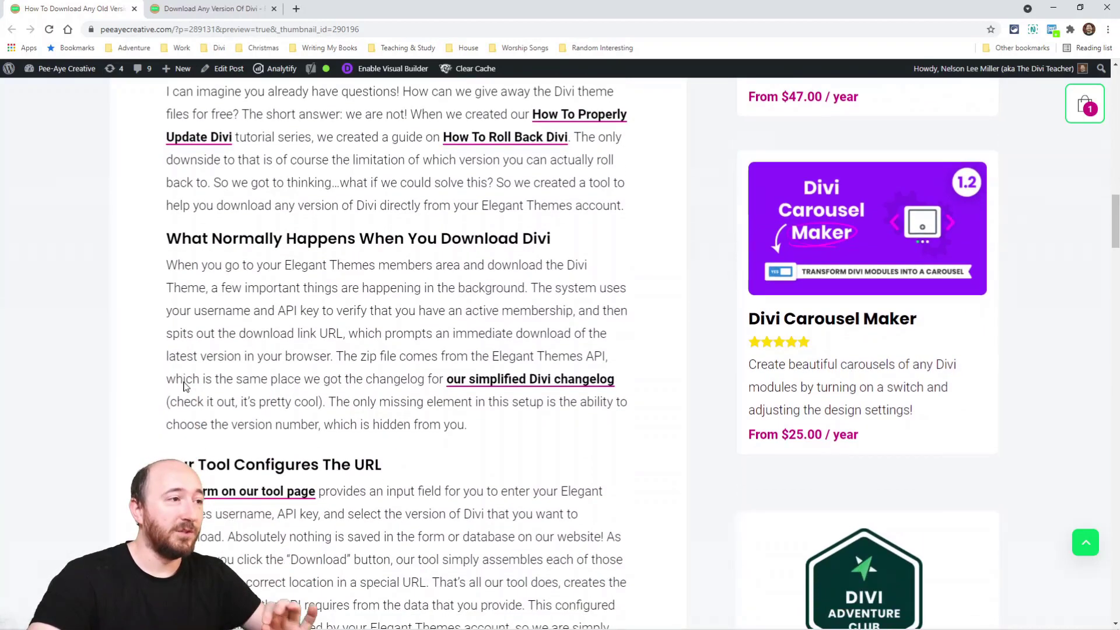
pyautogui.scroll(-1, 186, 386)
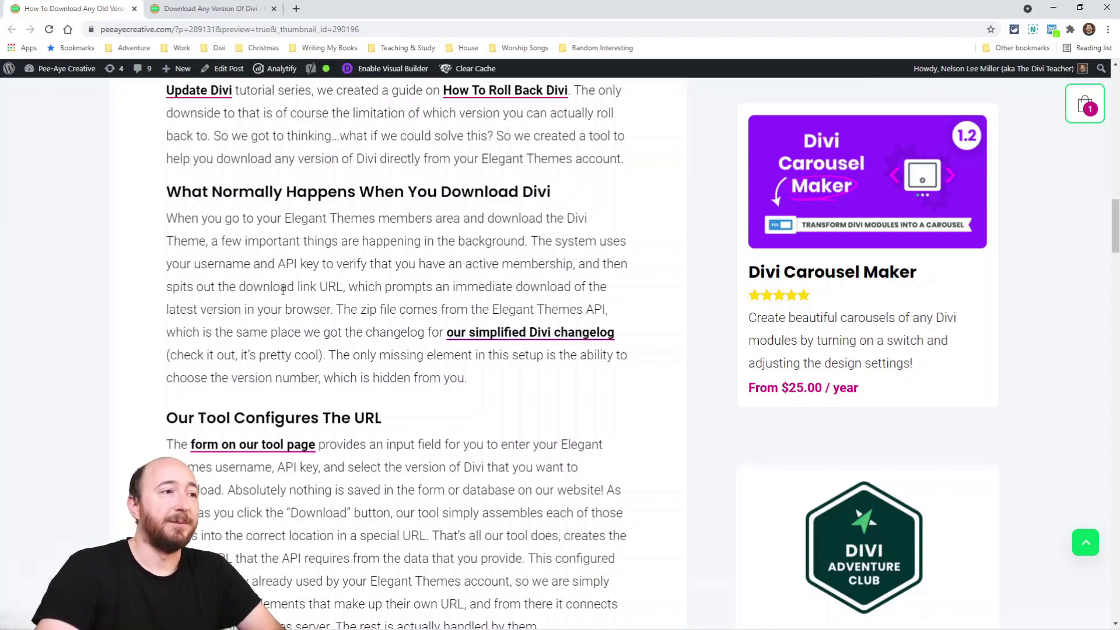
pyautogui.scroll(-1, 291, 281)
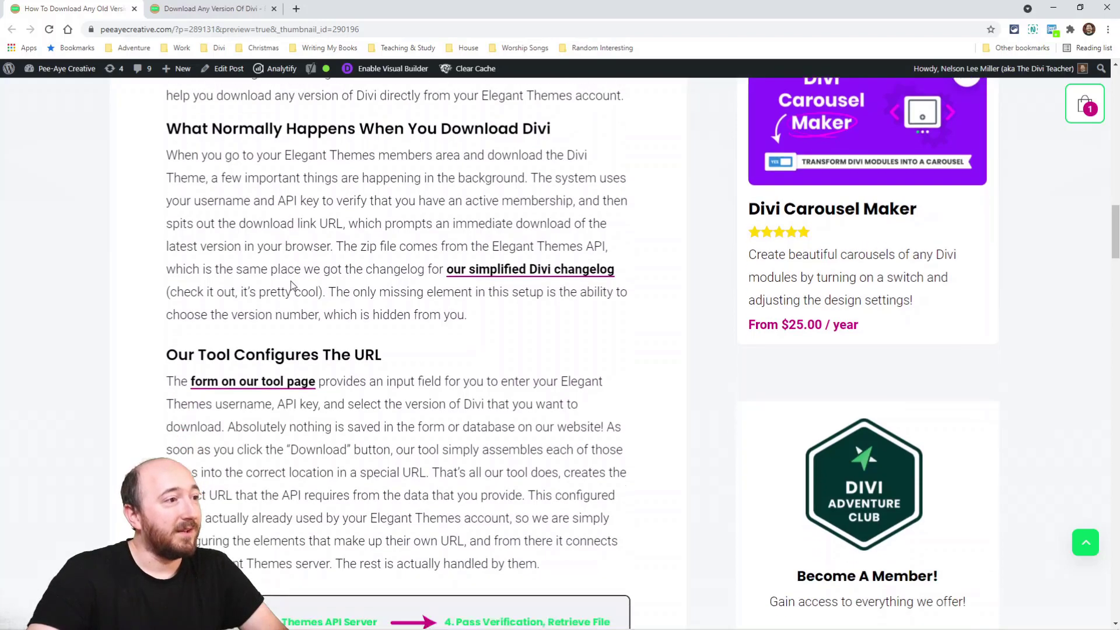
pyautogui.scroll(-3, 290, 281)
pyautogui.scroll(-1, 291, 281)
pyautogui.scroll(-1, 346, 309)
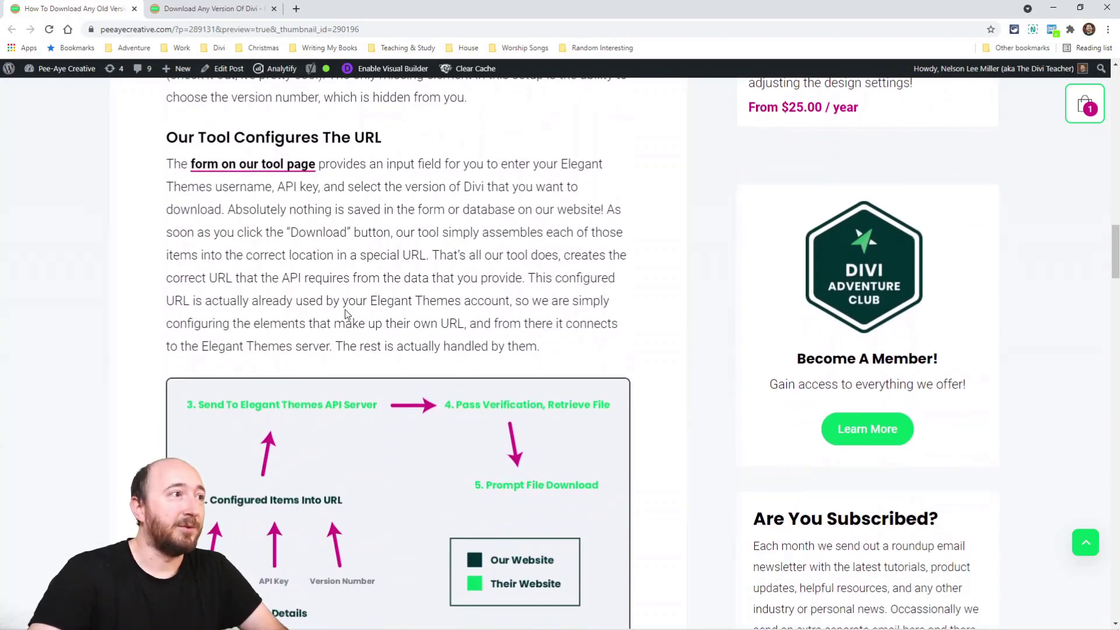
pyautogui.scroll(2, 345, 309)
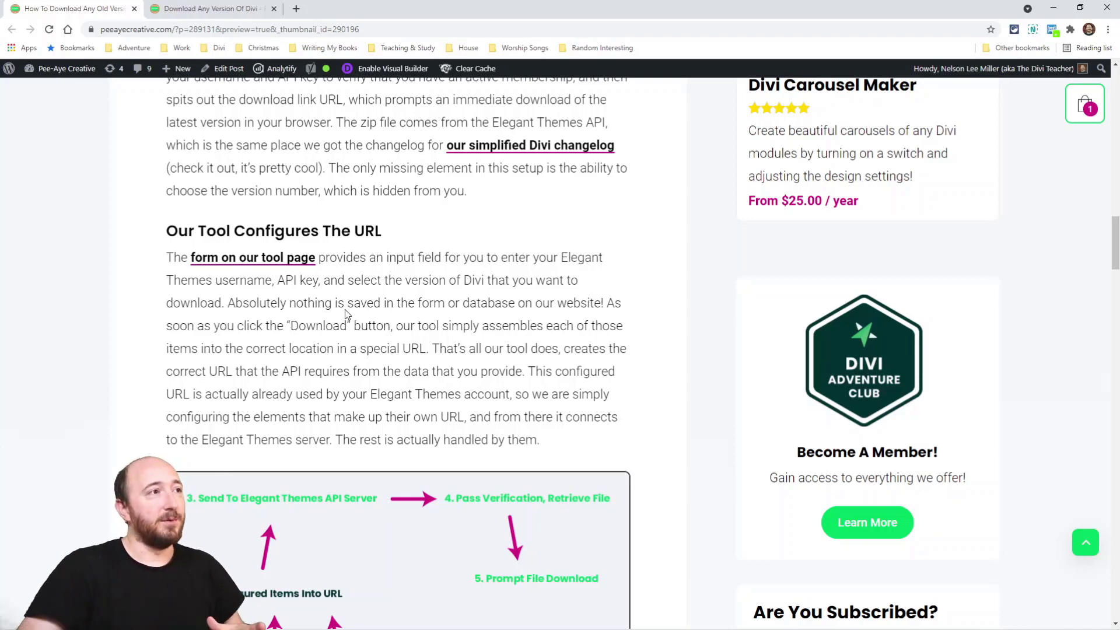
# Flip between the download tool tab and the tutorial post, ending on the tutorial.
pyautogui.click(170, 8)
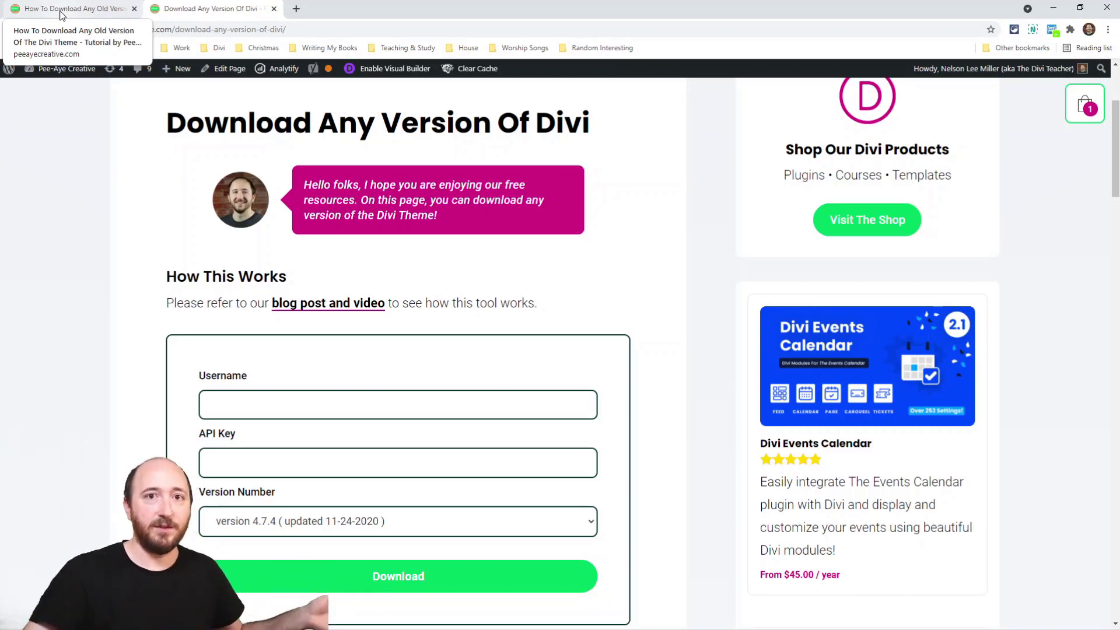
pyautogui.click(62, 15)
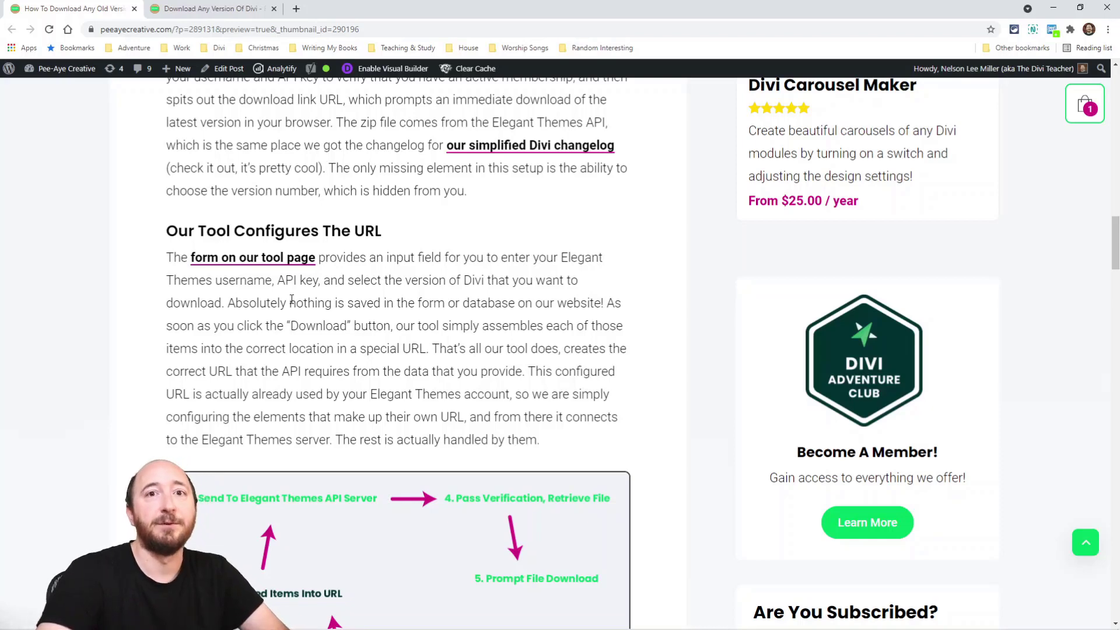
pyautogui.click(212, 8)
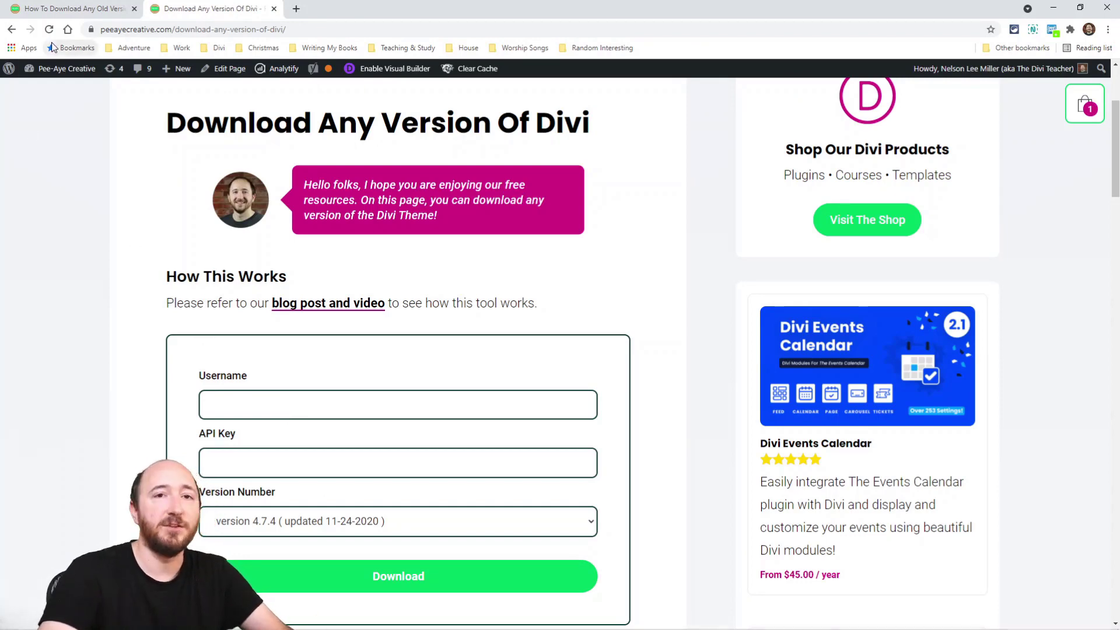
pyautogui.click(61, 8)
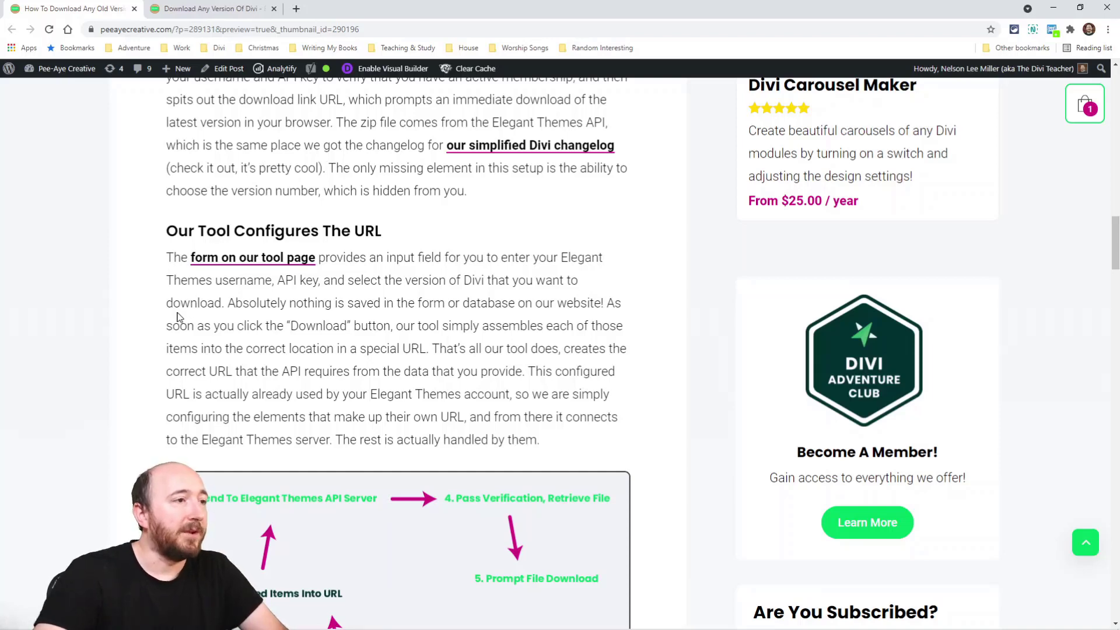
pyautogui.scroll(-3, 177, 317)
pyautogui.scroll(-2, 150, 330)
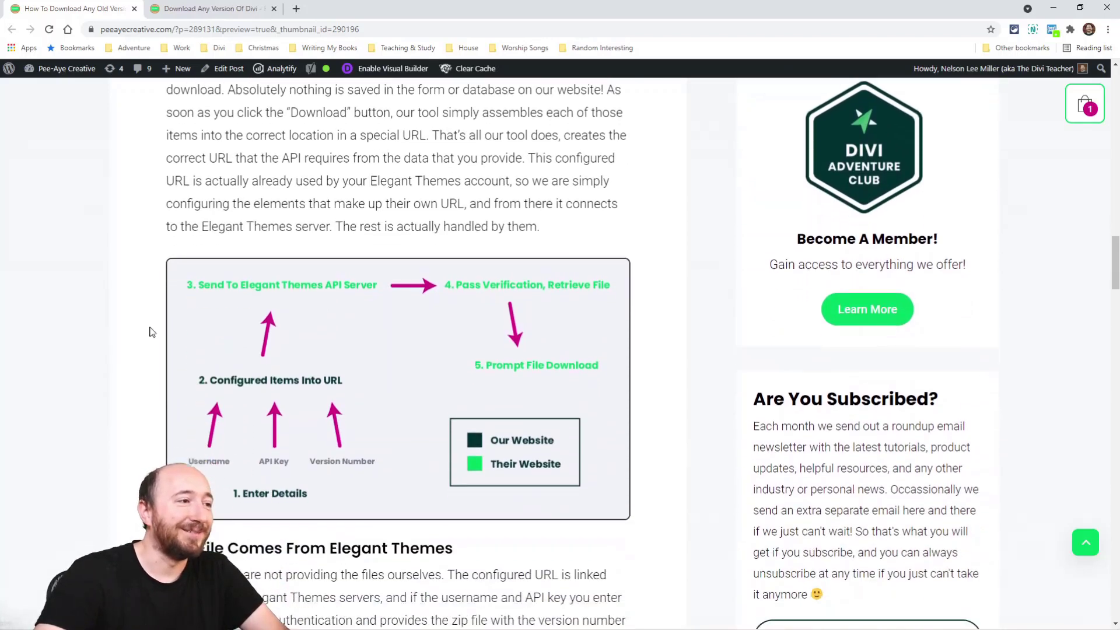
pyautogui.scroll(-1, 150, 332)
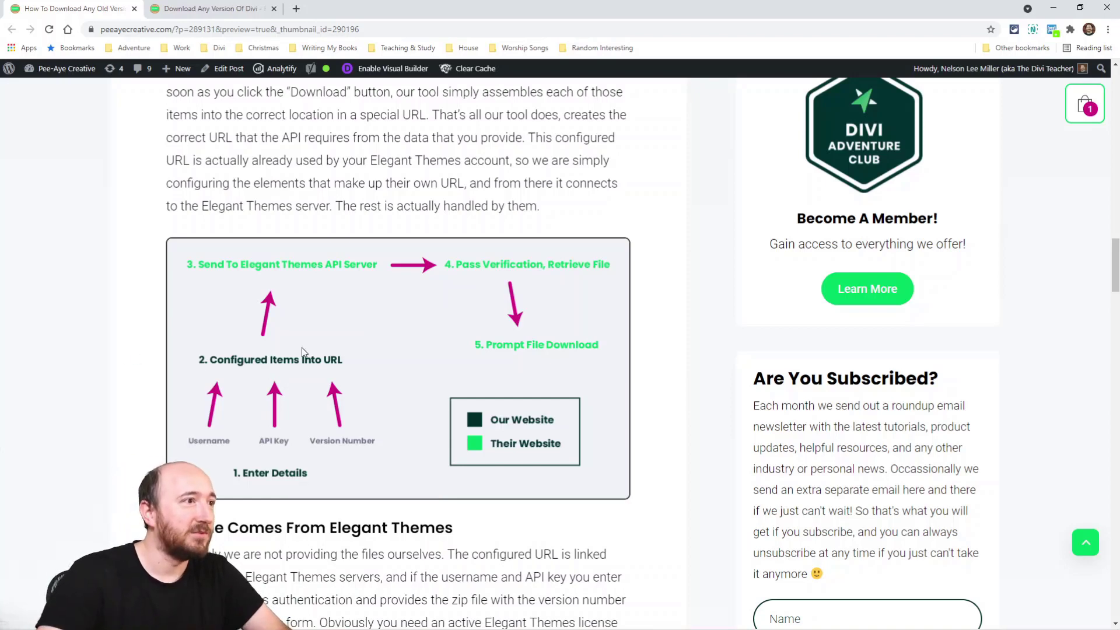
pyautogui.scroll(-3, 302, 350)
pyautogui.scroll(-1, 301, 350)
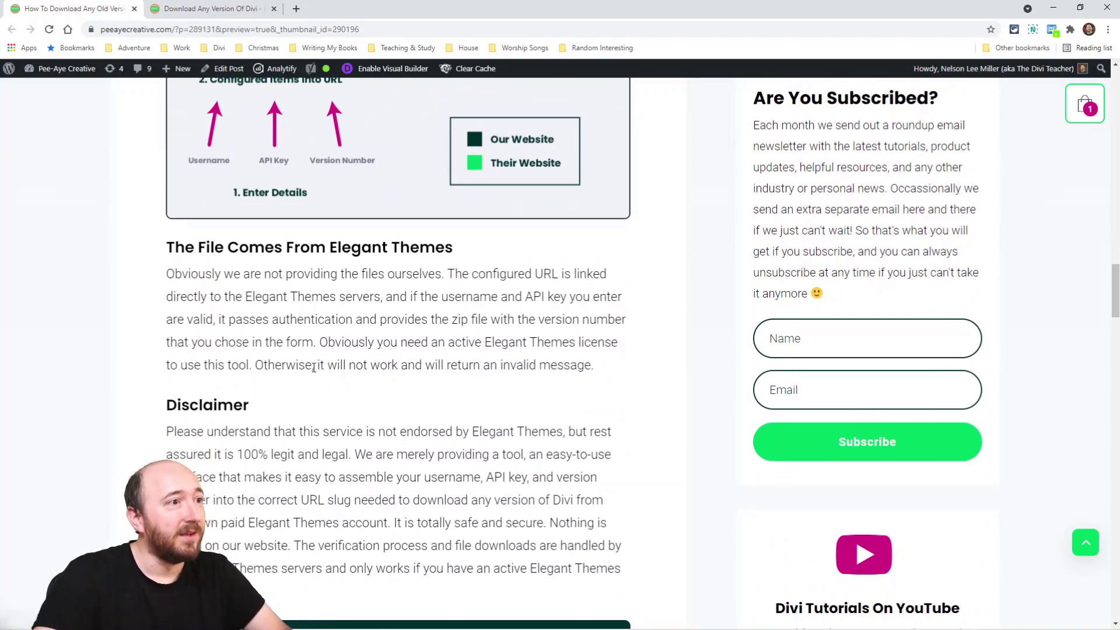
pyautogui.scroll(-1, 315, 369)
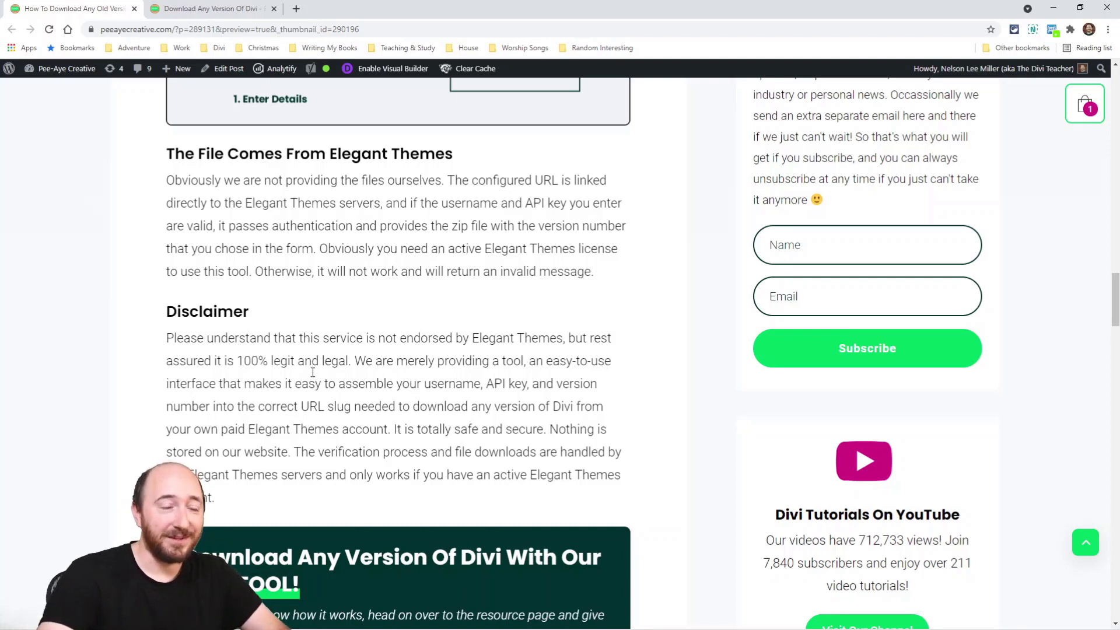
# From the tutorial post, open 'our simplified Divi changelog' link in a new tab.
pyautogui.click(201, 9)
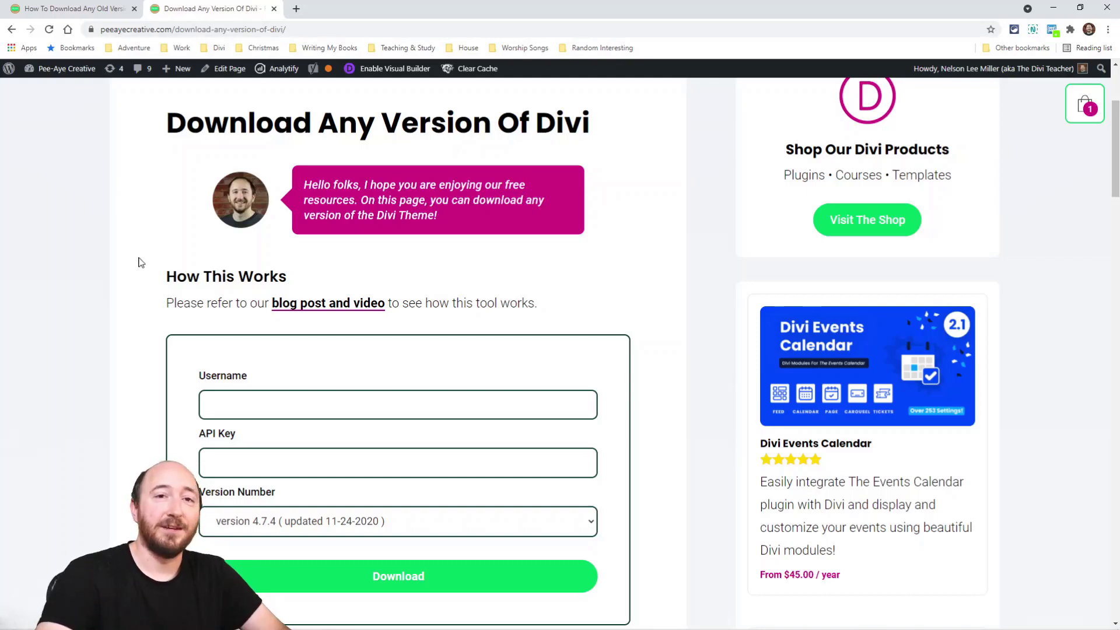
pyautogui.click(71, 9)
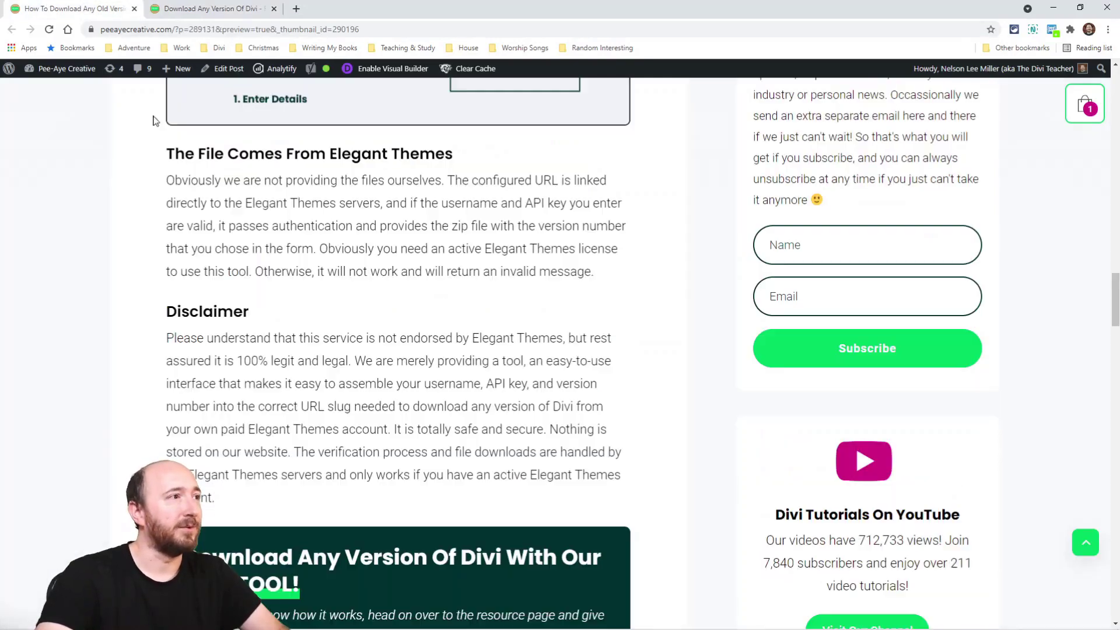
pyautogui.scroll(5, 354, 327)
pyautogui.scroll(5, 354, 326)
pyautogui.scroll(3, 354, 326)
pyautogui.rightClick(508, 331)
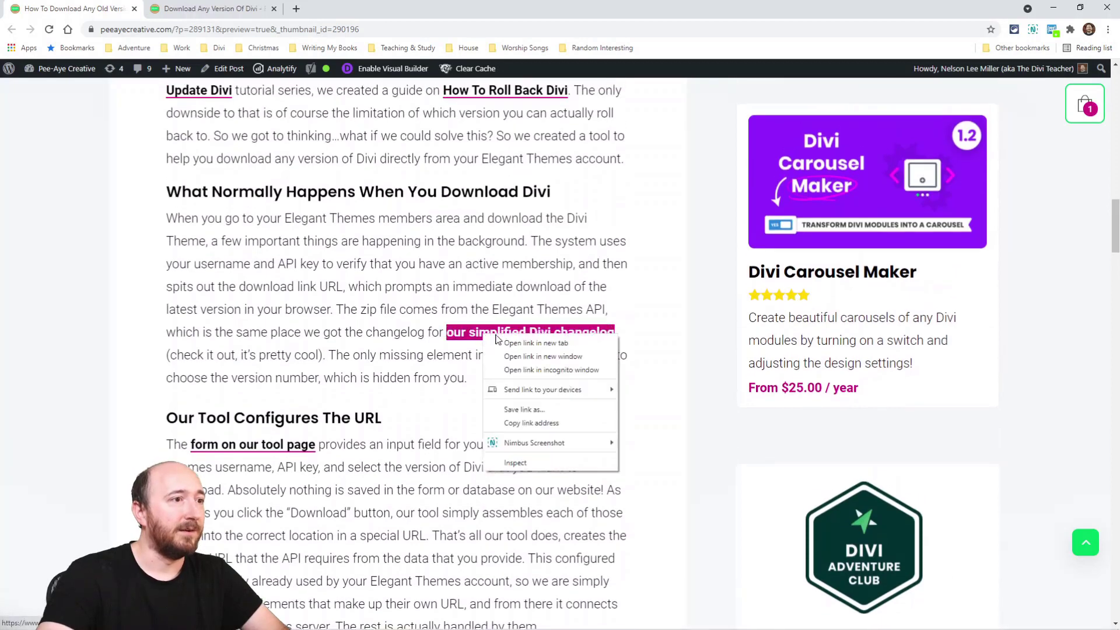
pyautogui.click(538, 346)
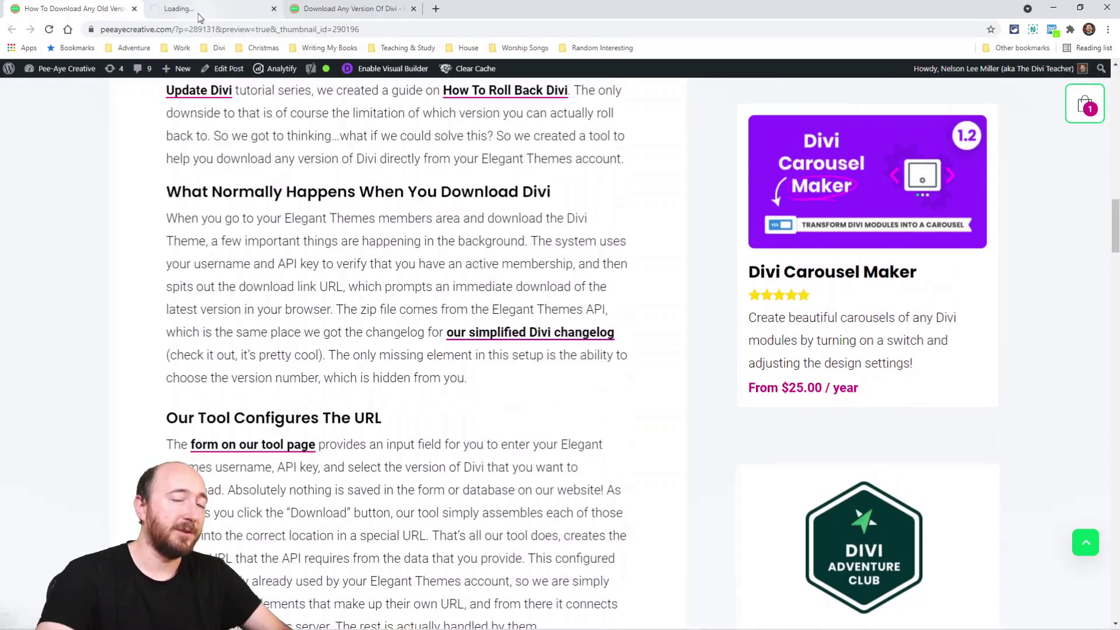
# On the download tool tab, confirm the Version Number dropdown still shows 4.7.4.
pyautogui.click(315, 9)
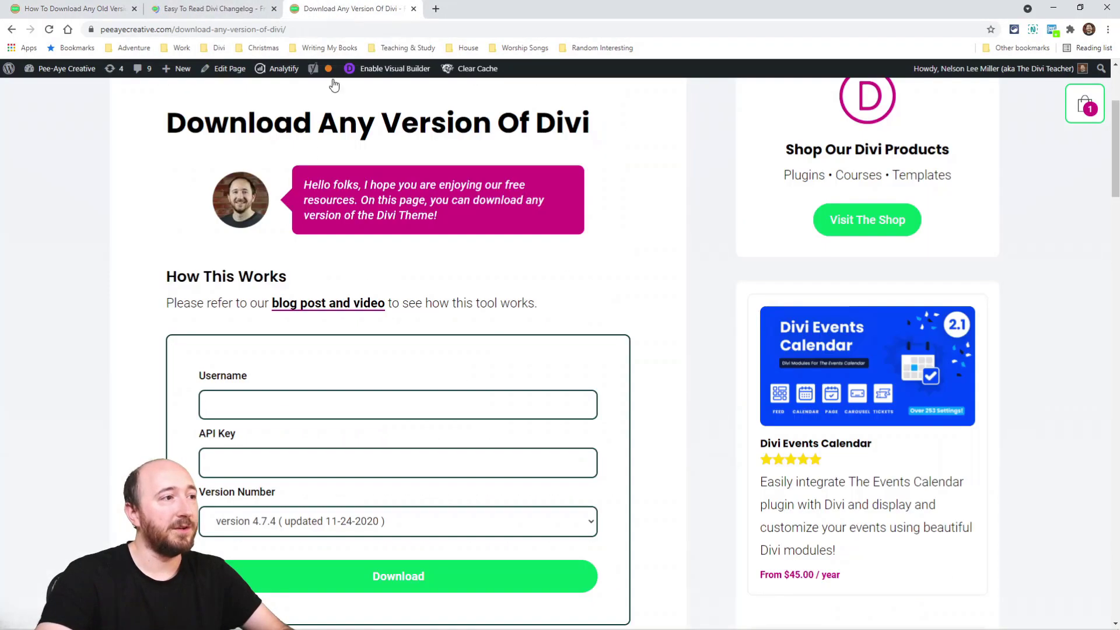
pyautogui.scroll(-1, 320, 419)
pyautogui.click(332, 428)
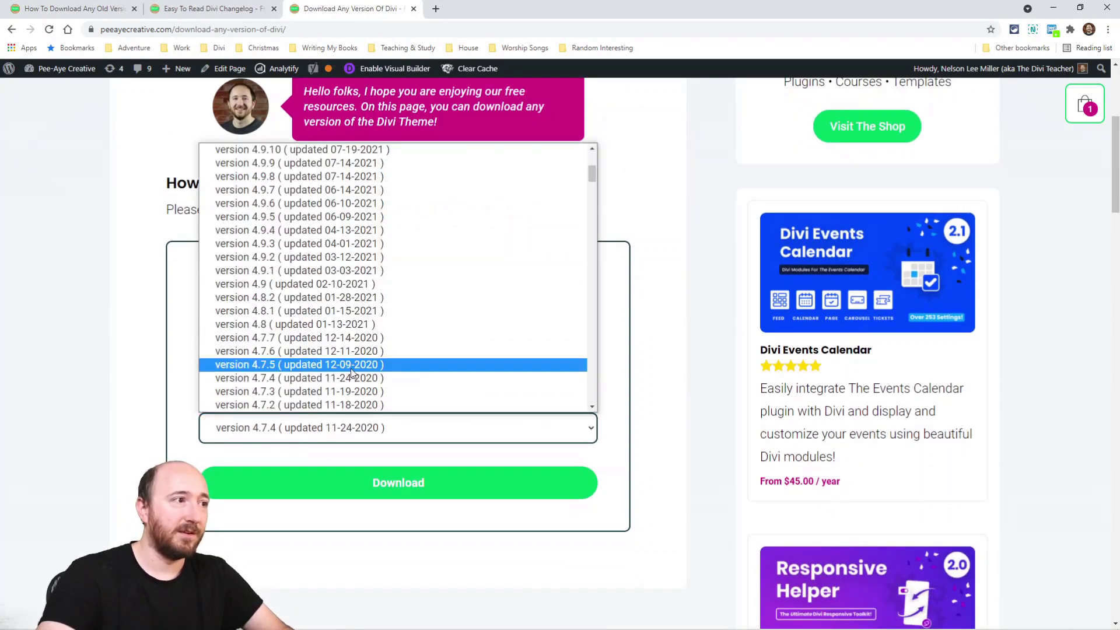
pyautogui.click(282, 434)
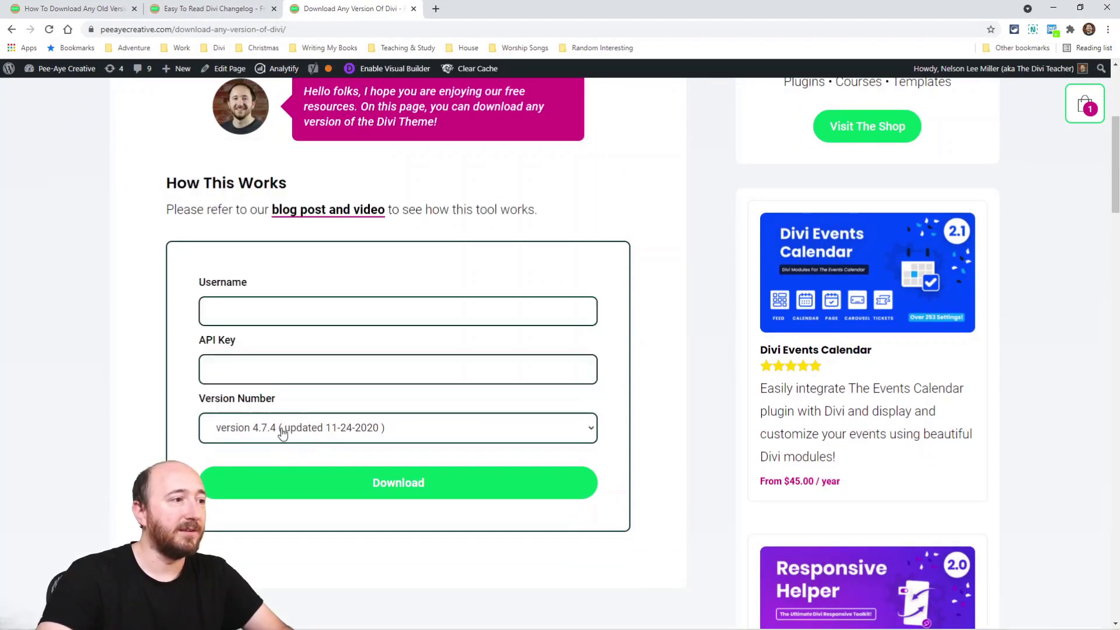
# Show version 4.10.5 in the Easy To Read Divi Changelog, then return to the download tab.
pyautogui.click(210, 9)
pyautogui.scroll(-2, 96, 192)
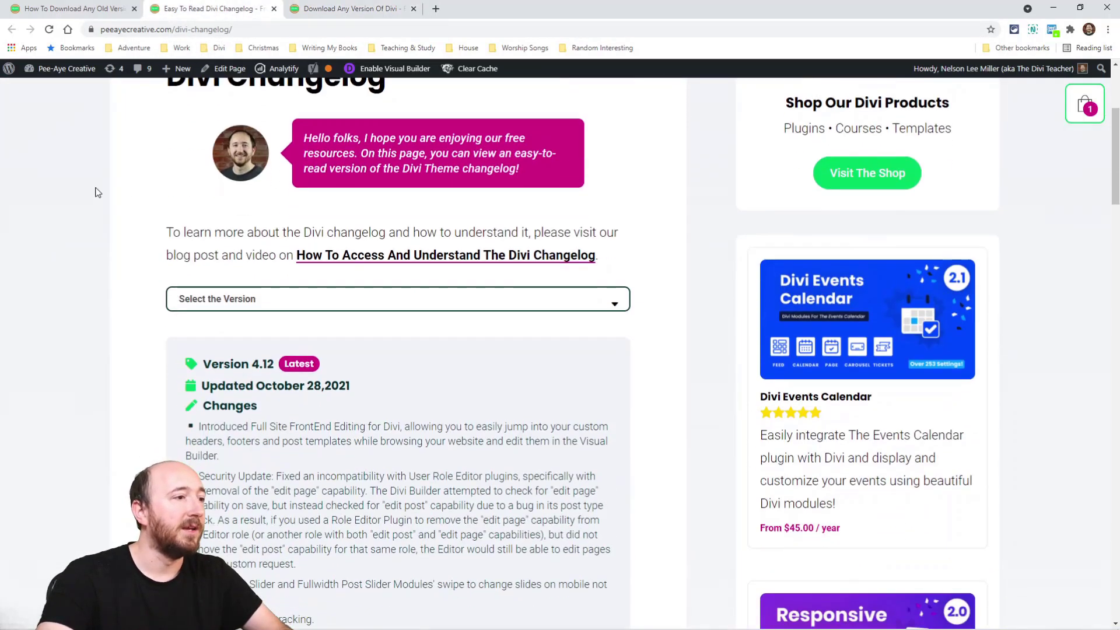
pyautogui.scroll(-2, 96, 192)
pyautogui.scroll(-3, 88, 210)
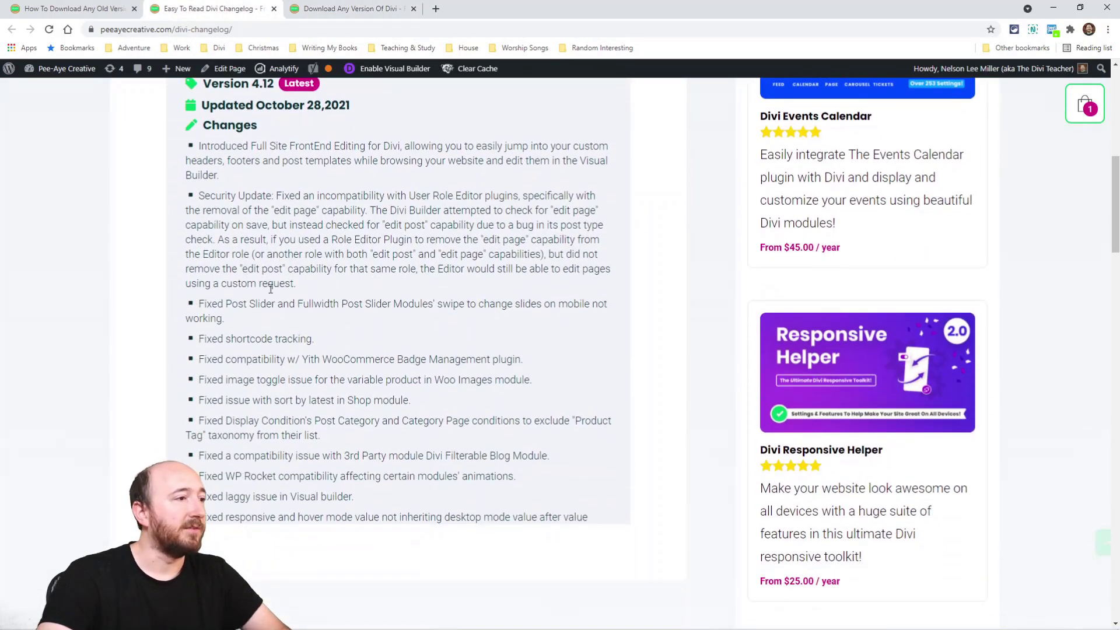
pyautogui.scroll(3, 151, 224)
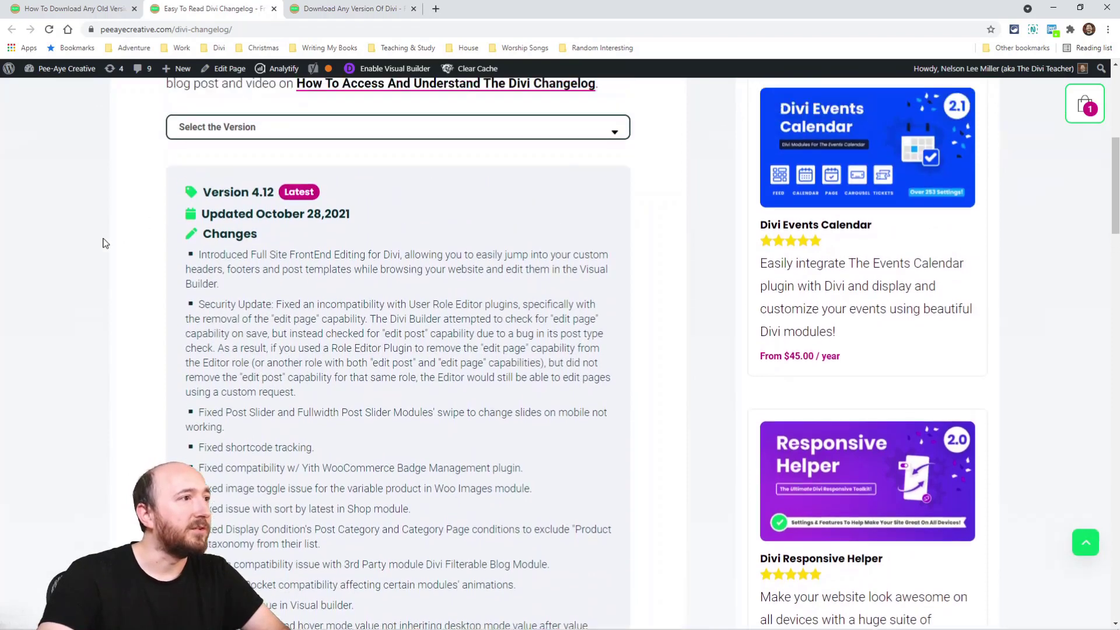
pyautogui.scroll(1, 150, 223)
pyautogui.scroll(-2, 415, 255)
pyautogui.scroll(2, 385, 241)
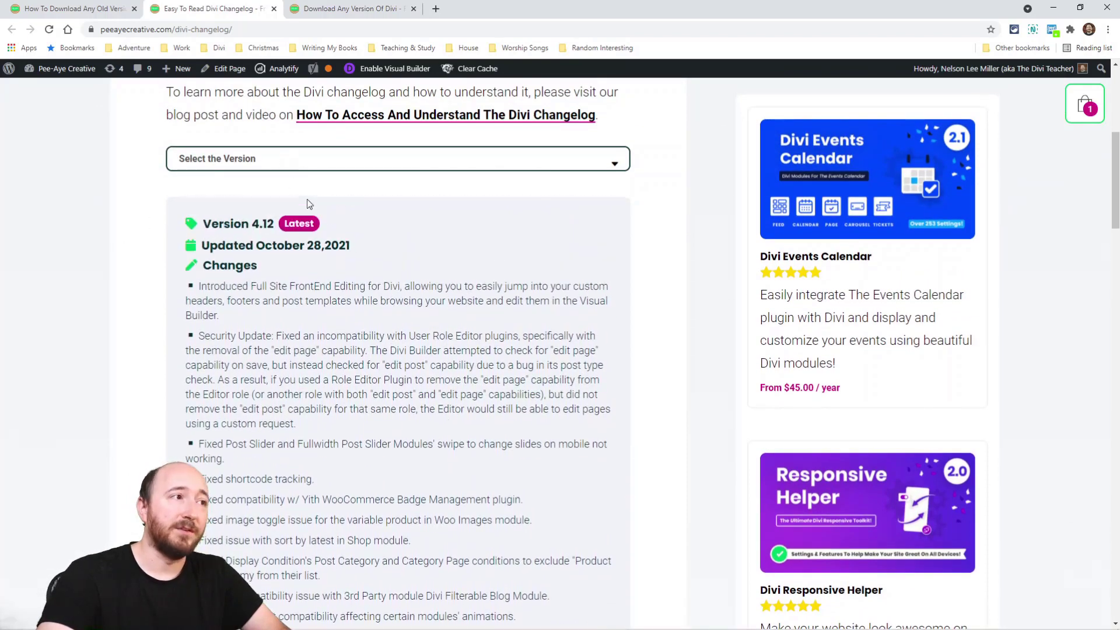
pyautogui.click(308, 158)
pyautogui.click(253, 271)
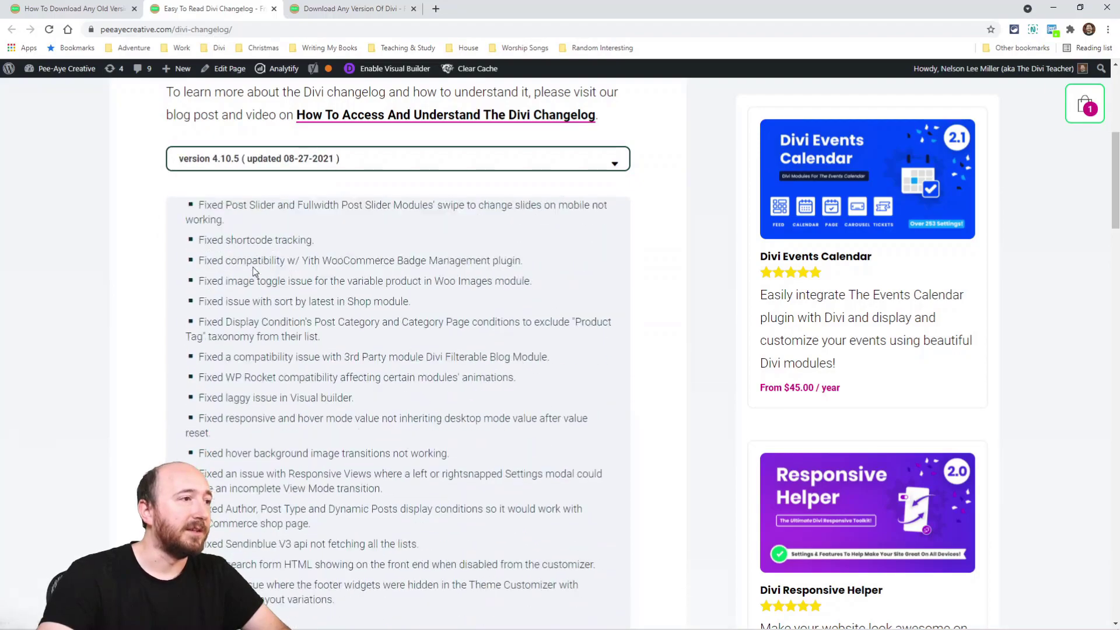
pyautogui.scroll(-2, 163, 233)
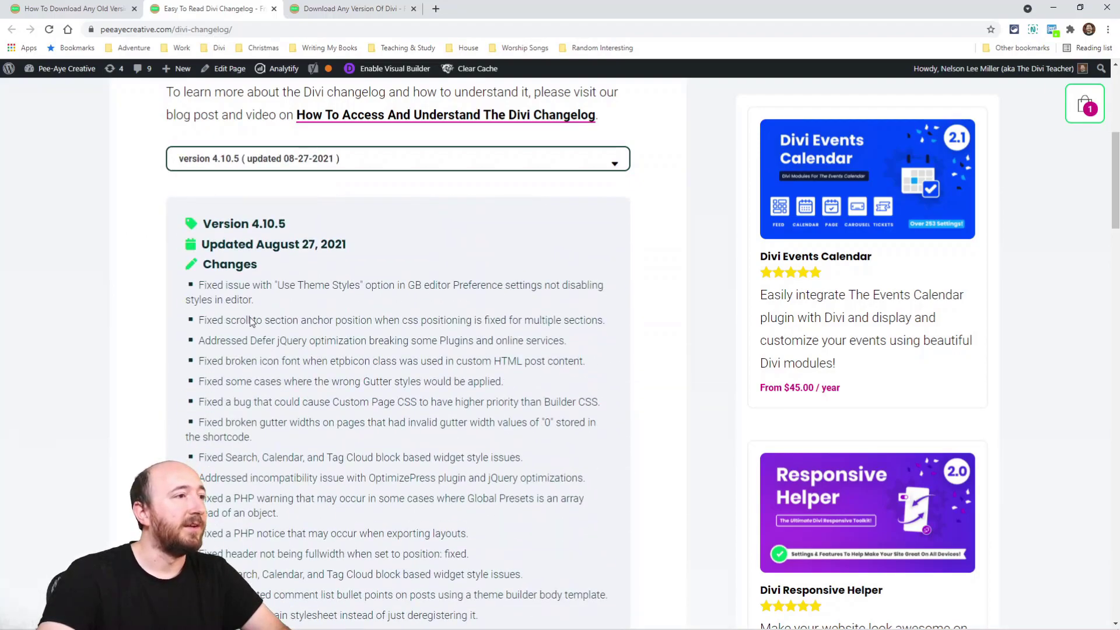
pyautogui.scroll(-3, 163, 263)
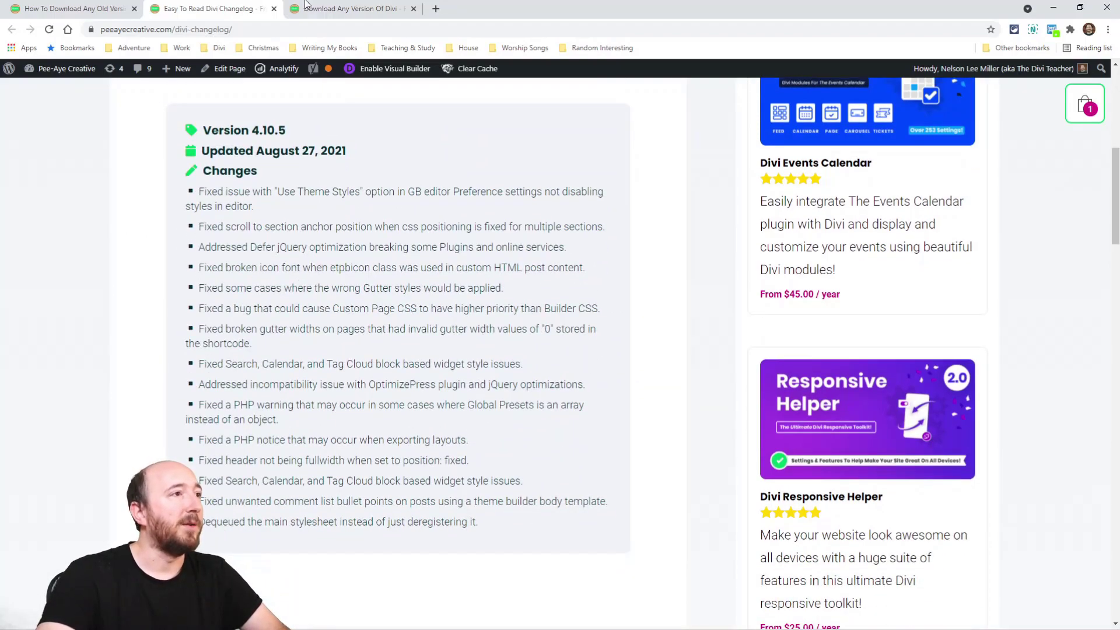
pyautogui.click(351, 9)
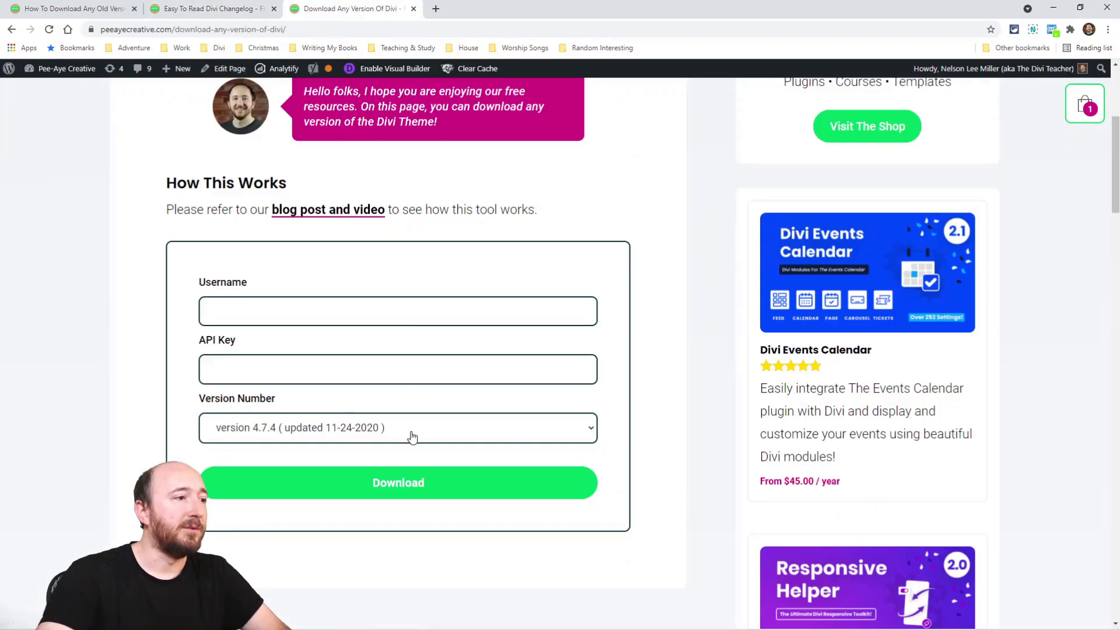